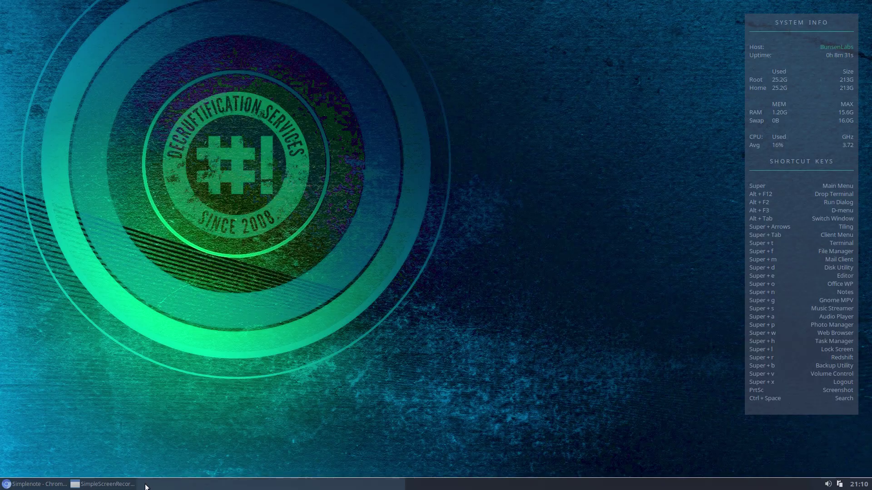
Step: Close the Chromium window showing the Simplenote website from its tab strip context menu
left_click(23, 485)
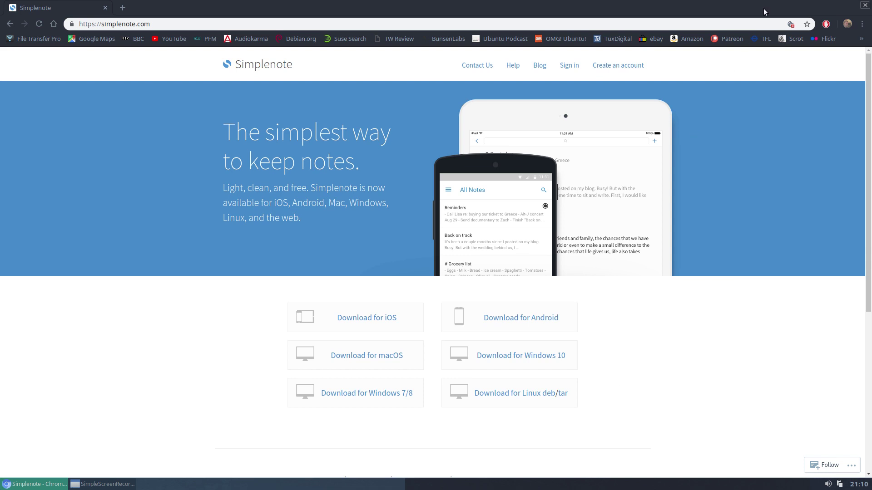
right_click(779, 5)
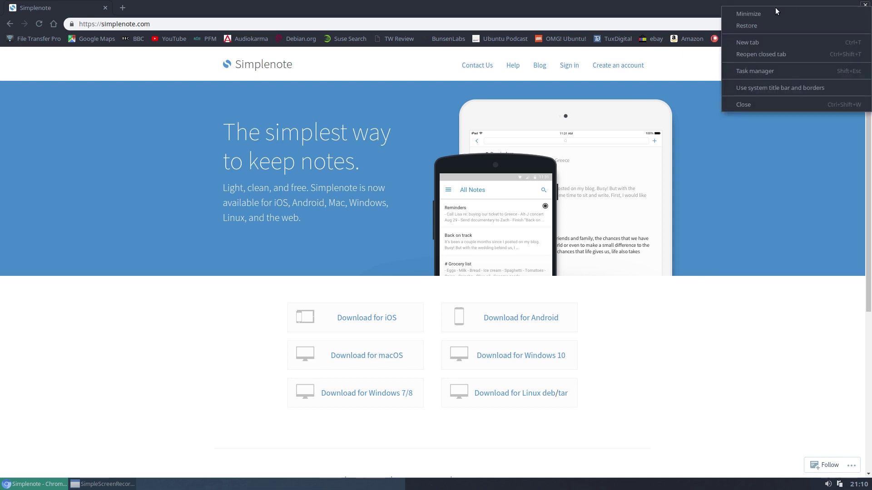
left_click(746, 106)
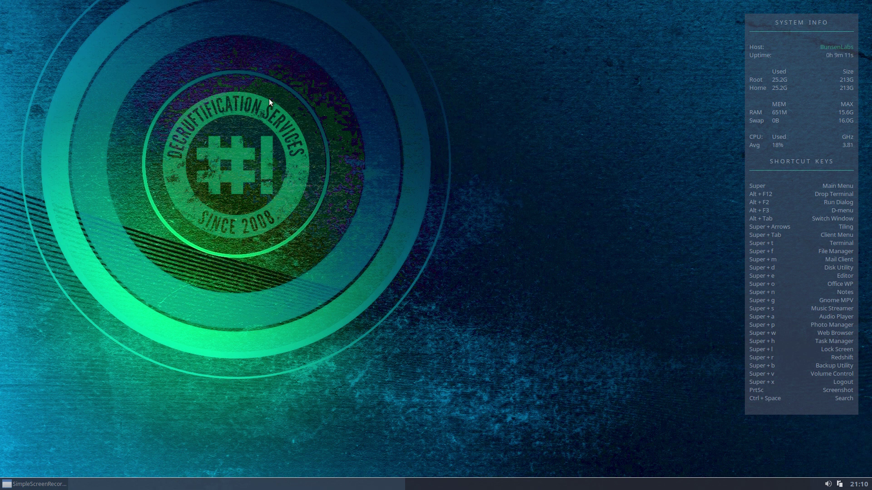
Step: Launch the Simplenote app from the Openbox desktop menu's Office > Notes entry
right_click(266, 80)
mouse_move(290, 273)
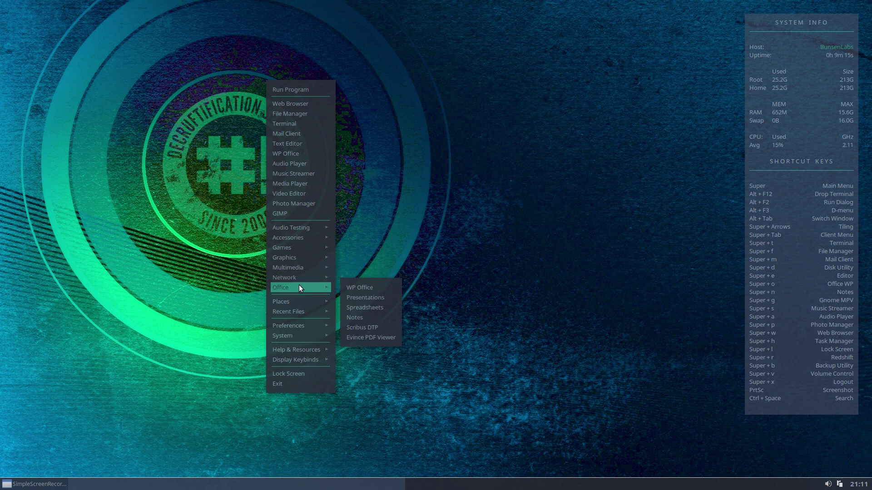
left_click(365, 320)
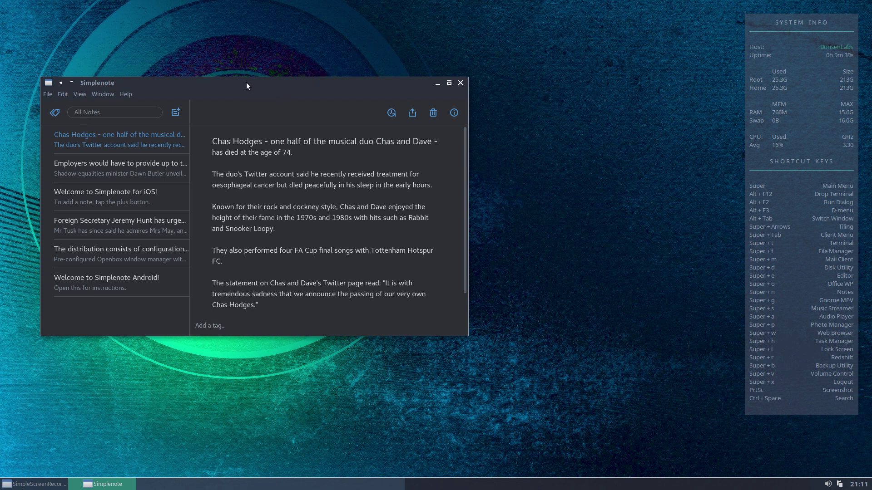
Step: Reposition the window, browse the existing notes, and create a note reading 'This is a test note'
left_click_drag(236, 83, 282, 69)
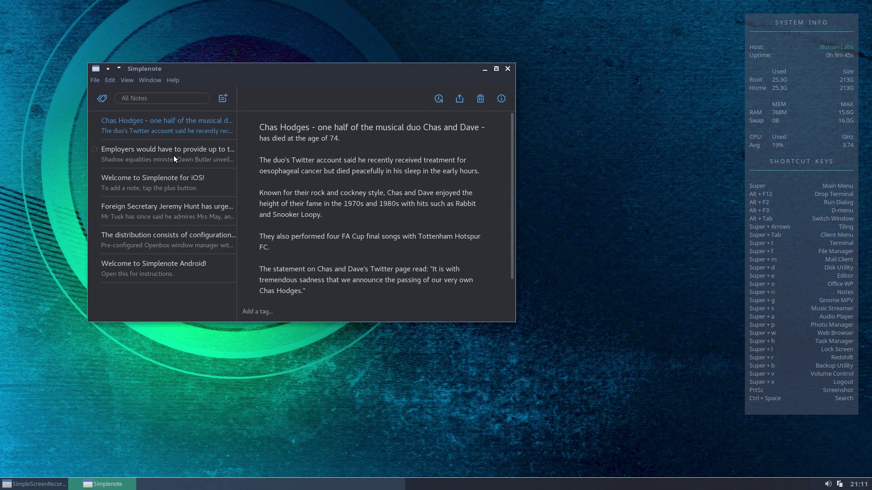
left_click(157, 152)
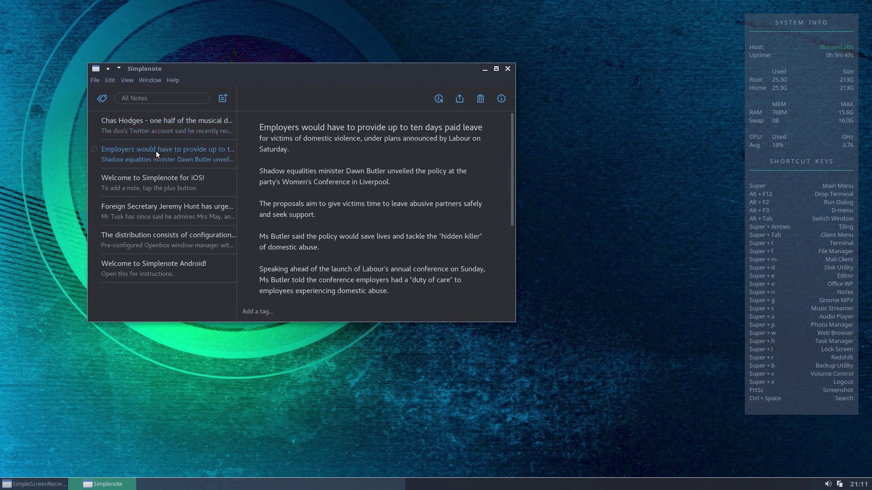
left_click(157, 185)
left_click(157, 210)
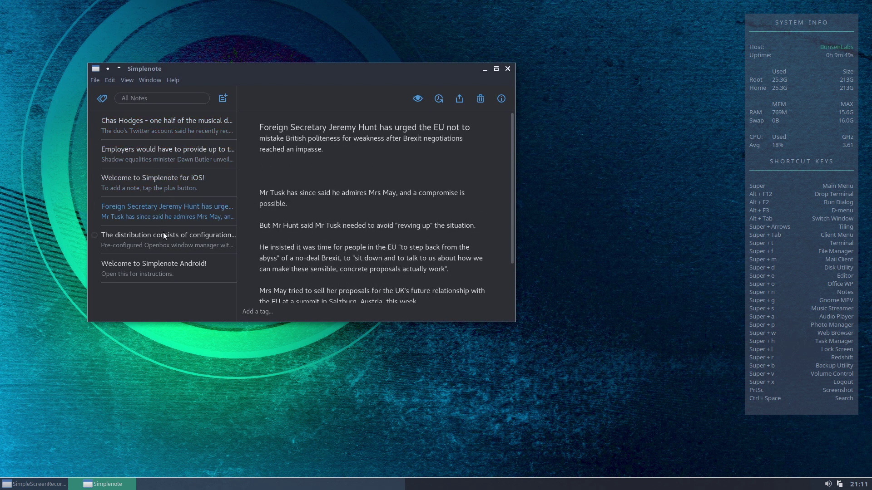
left_click(164, 242)
left_click(163, 272)
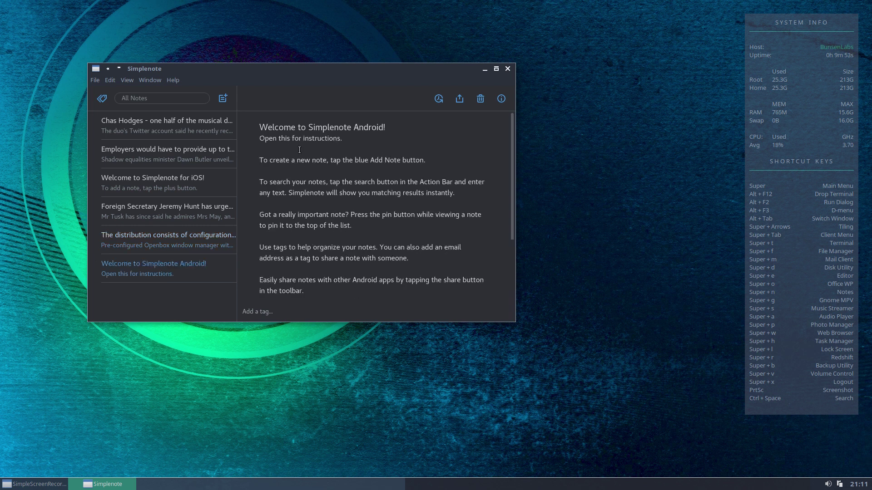
left_click(224, 97)
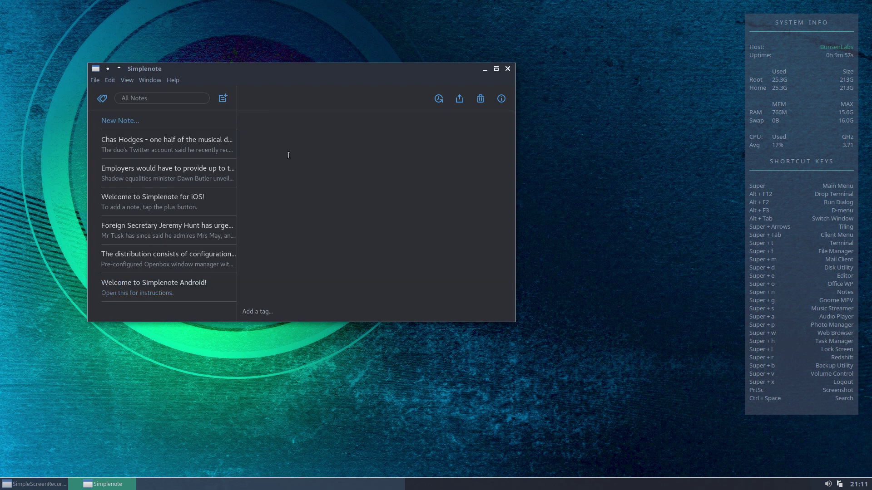
type("This is a test note")
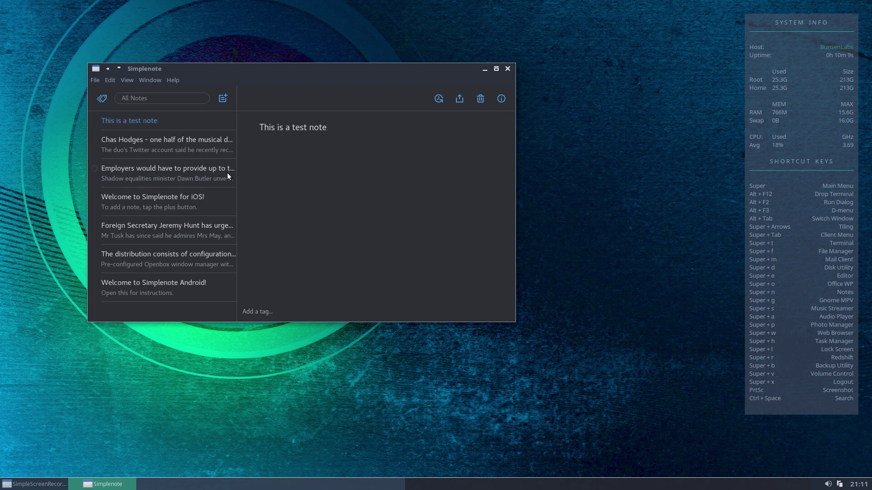
Step: Click through the other notes, including Chas Hodges, then reopen the test note
left_click(168, 173)
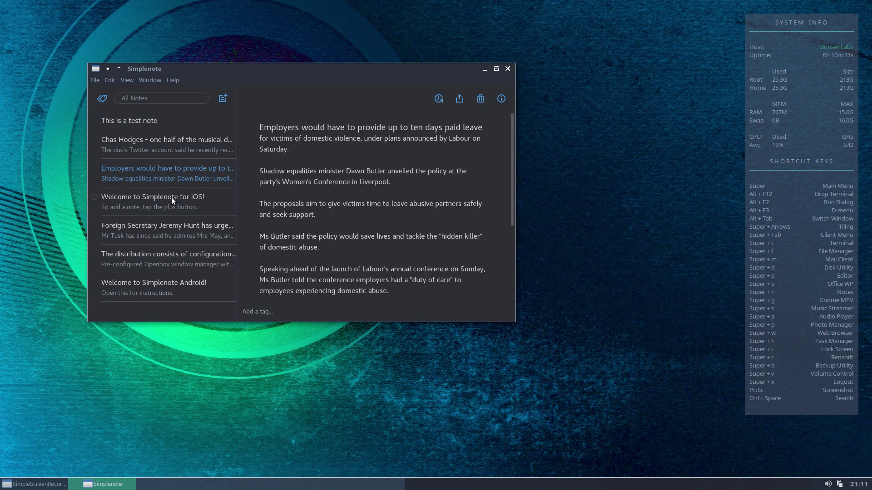
left_click(172, 199)
left_click(170, 232)
left_click(179, 265)
left_click(181, 280)
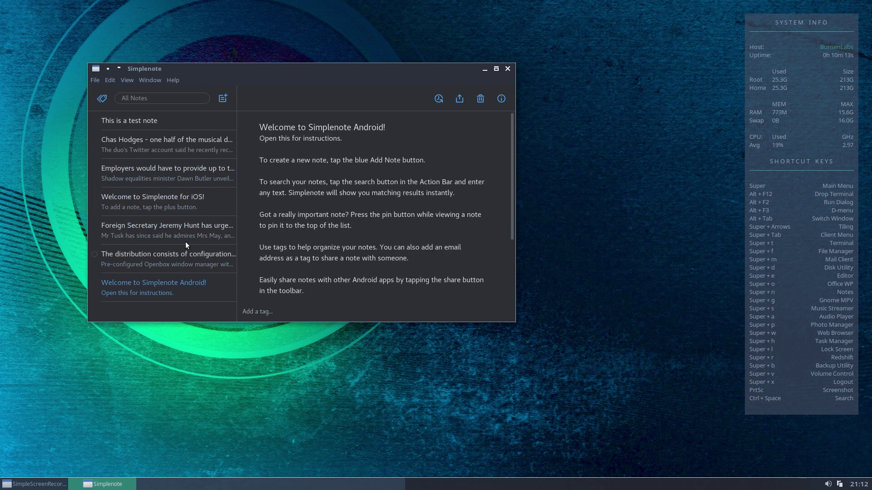
left_click(184, 155)
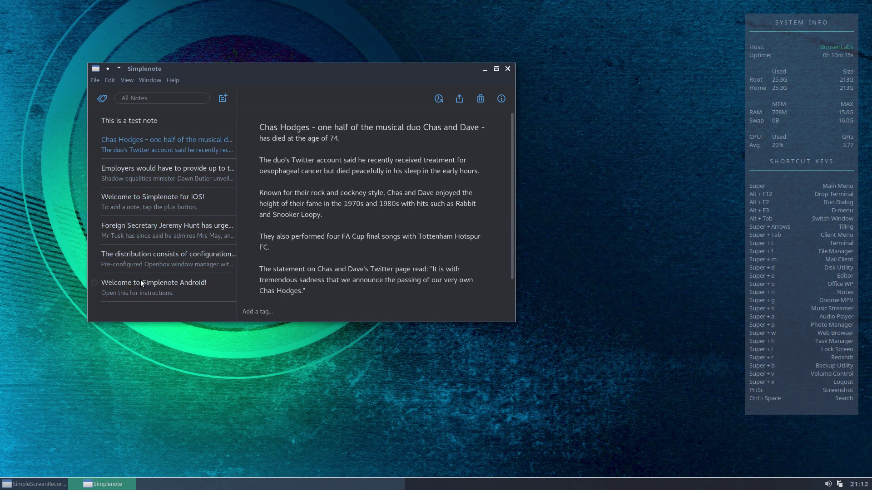
left_click(125, 122)
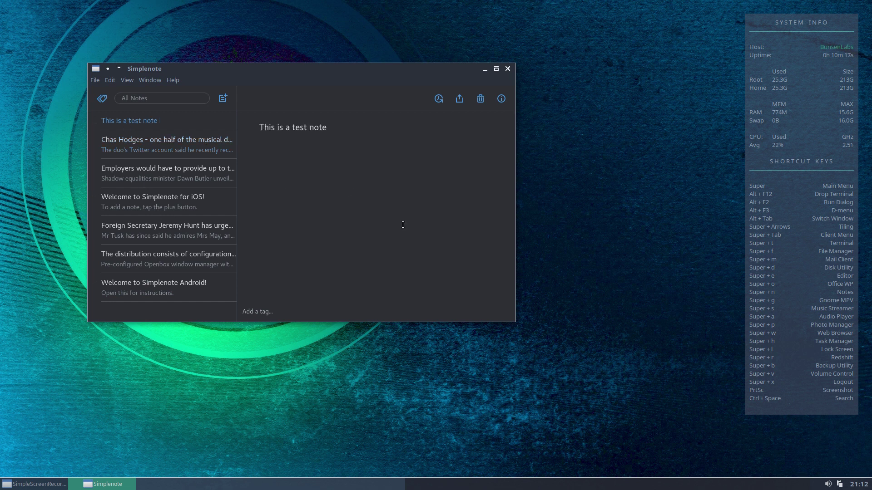
left_click(500, 99)
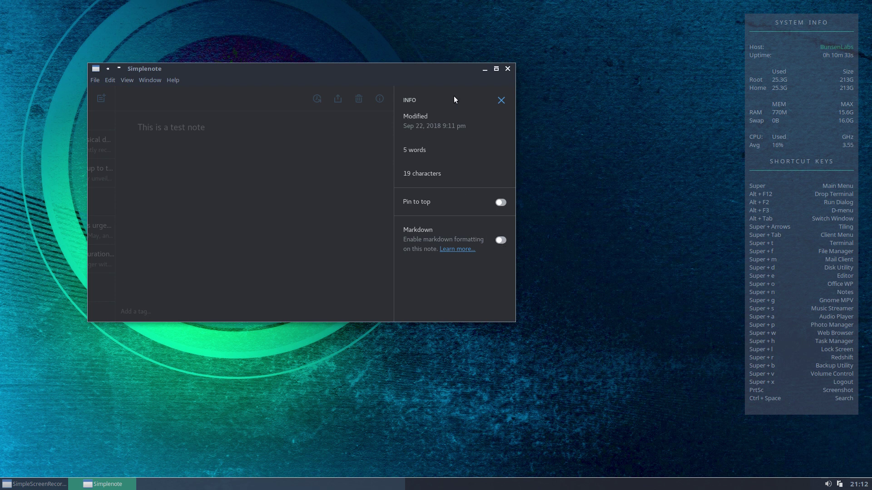
left_click(500, 100)
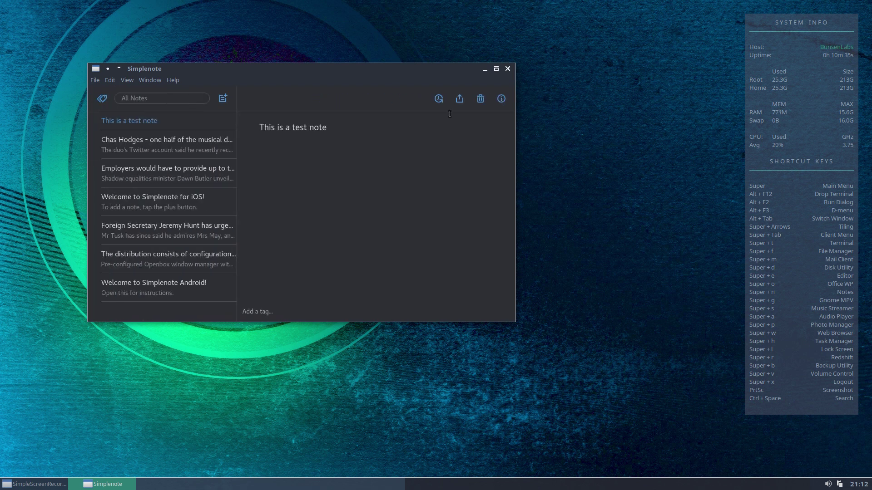
Step: Briefly view and cancel the revision history, then add the line 'For the demo video'
left_click(439, 100)
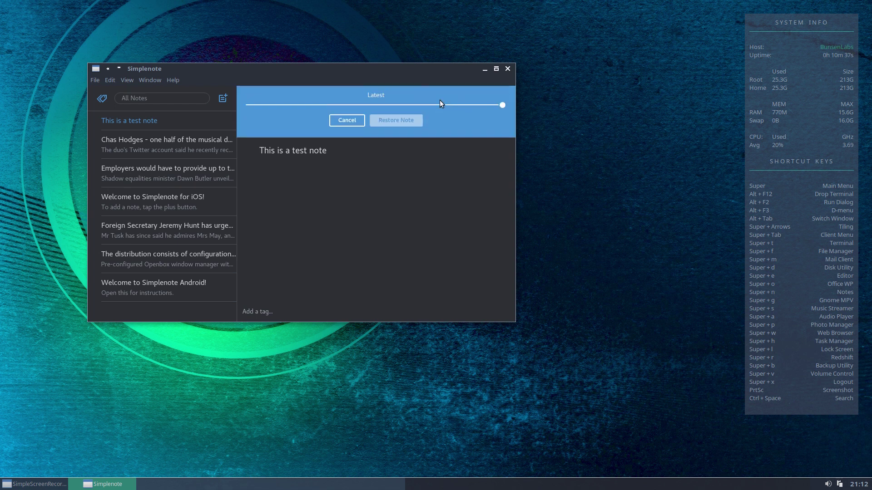
left_click(144, 116)
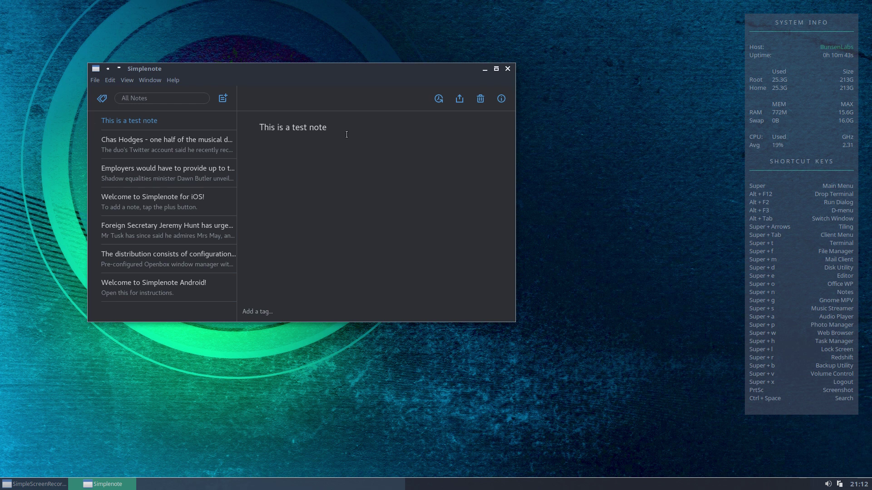
type("For the demo video")
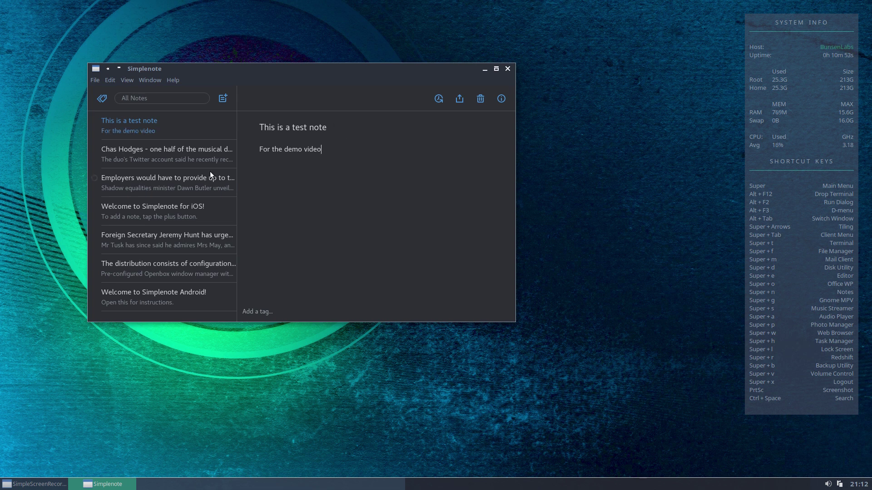
Step: Click through the other notes, return to the test note, and open its revision history
left_click(186, 184)
left_click(179, 206)
left_click(171, 242)
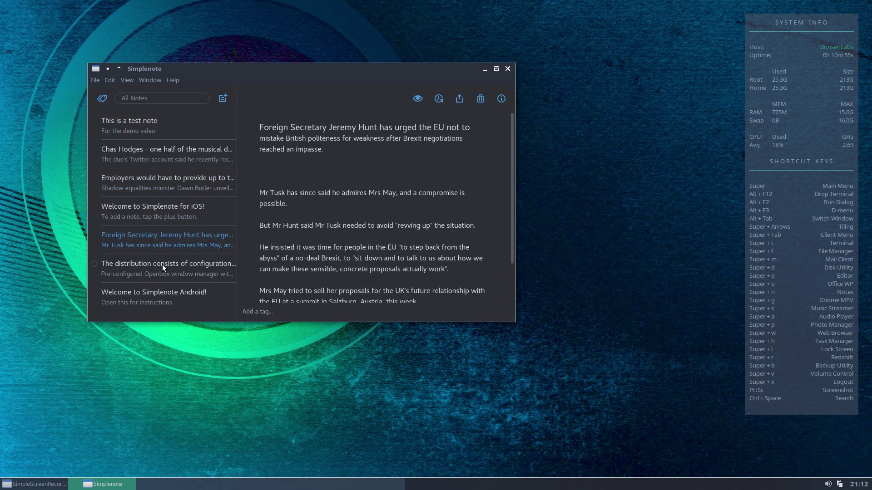
left_click(162, 265)
left_click(149, 126)
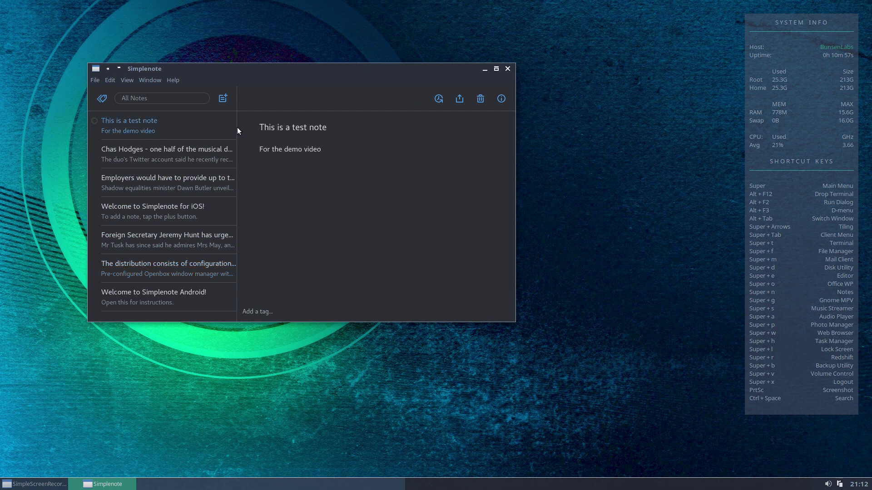
left_click(438, 99)
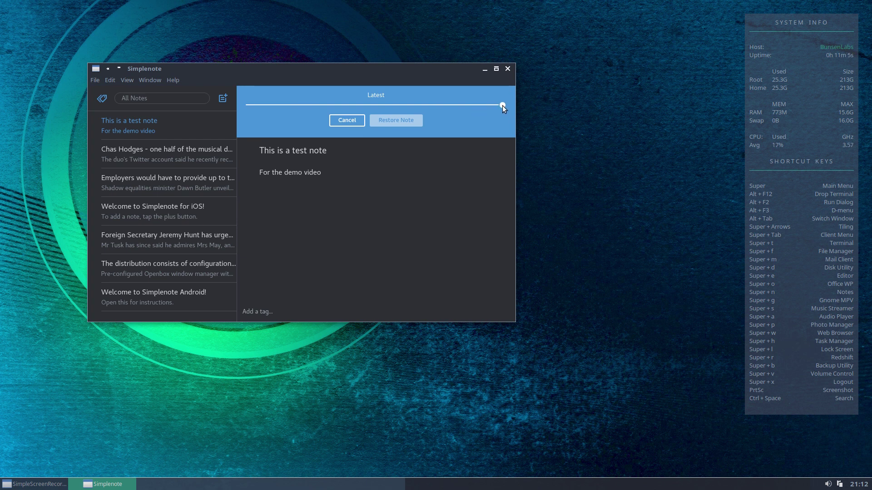
left_click_drag(502, 105, 458, 103)
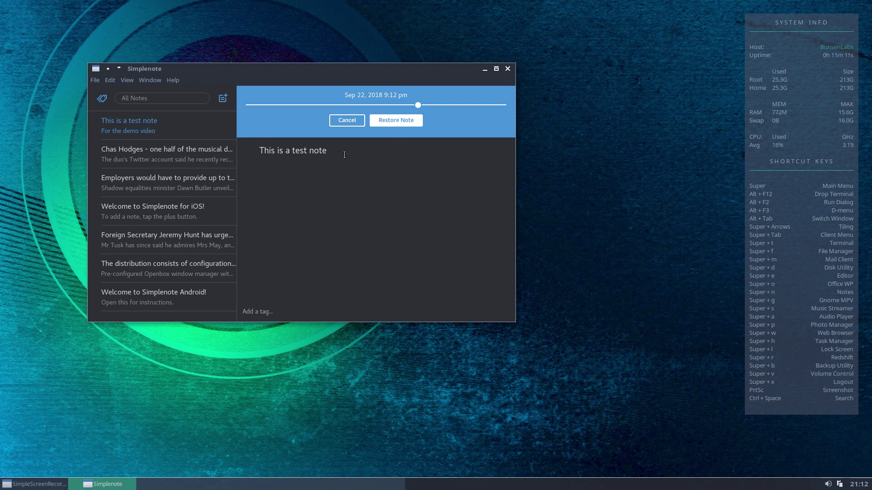
left_click_drag(418, 105, 484, 104)
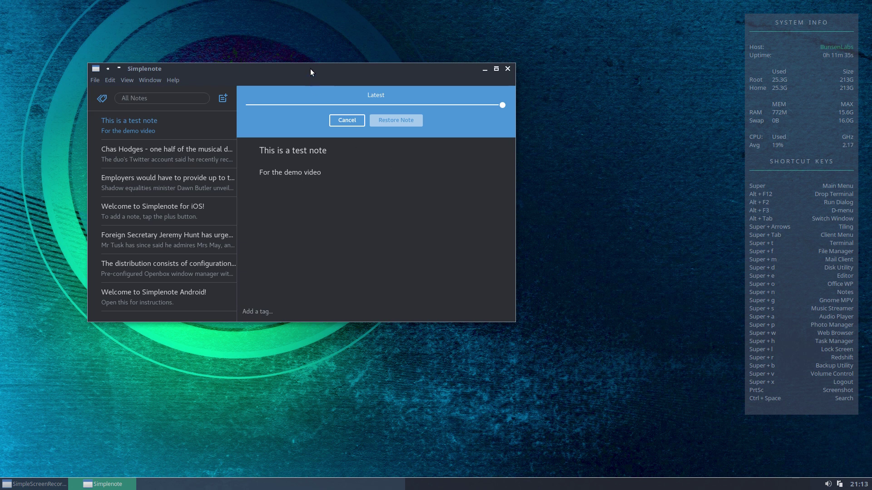
left_click_drag(310, 71, 305, 59)
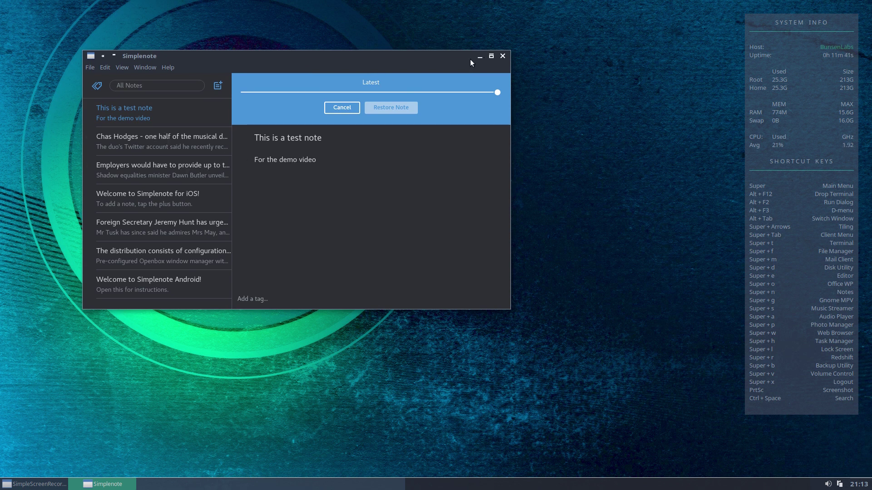
Step: Try the Condensed and then the Expanded note display layouts from the View menu
left_click(123, 68)
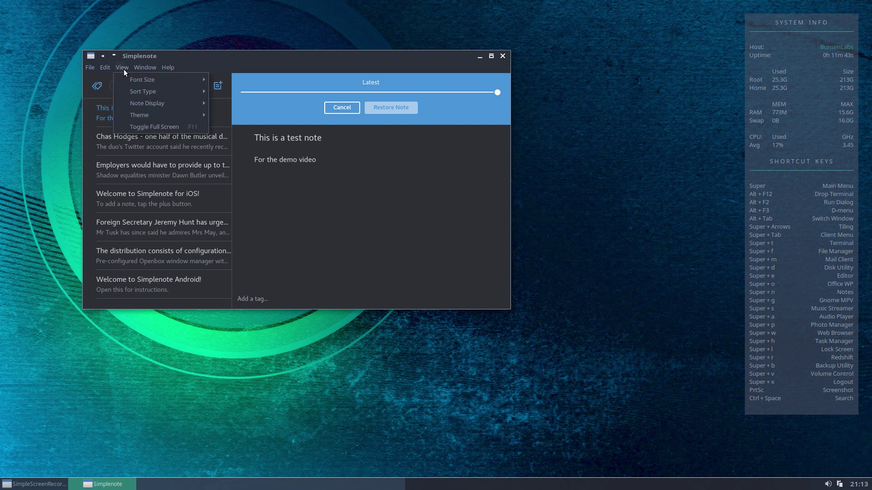
mouse_move(132, 80)
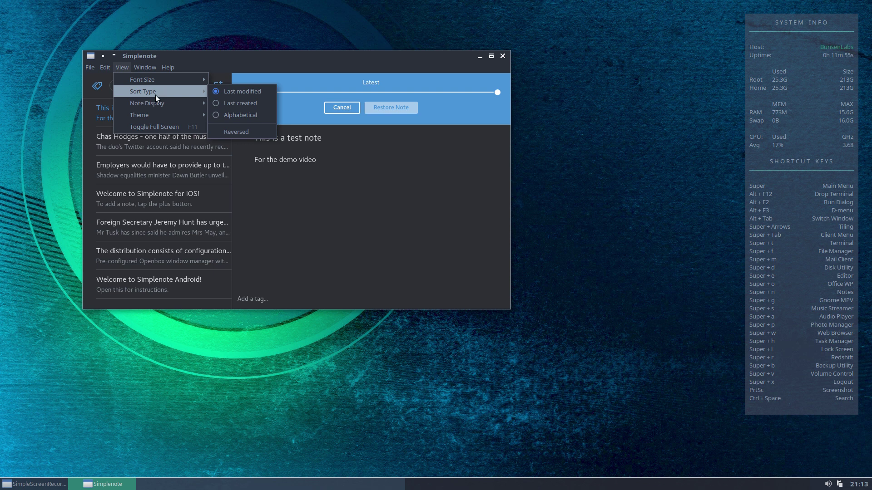
mouse_move(156, 103)
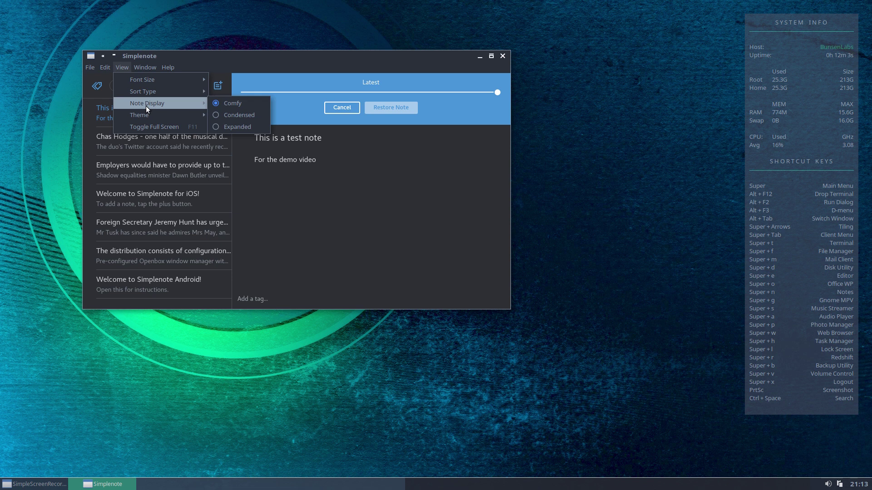
left_click(227, 113)
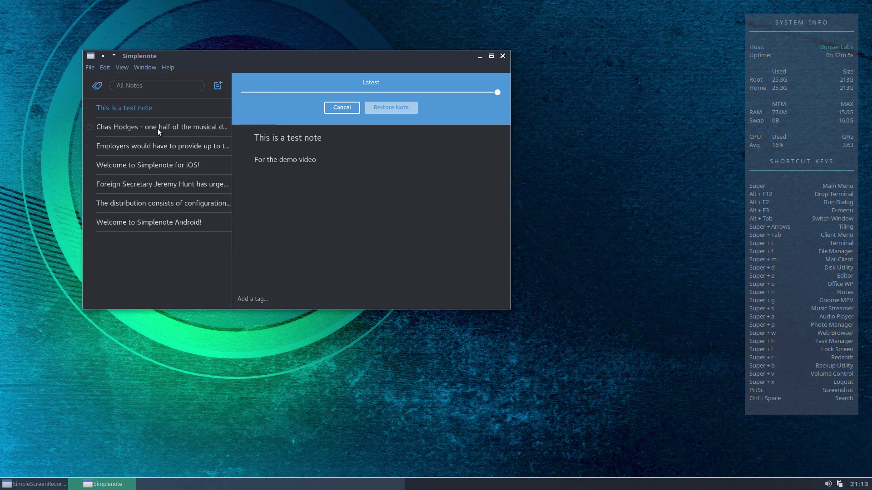
left_click(124, 67)
mouse_move(135, 104)
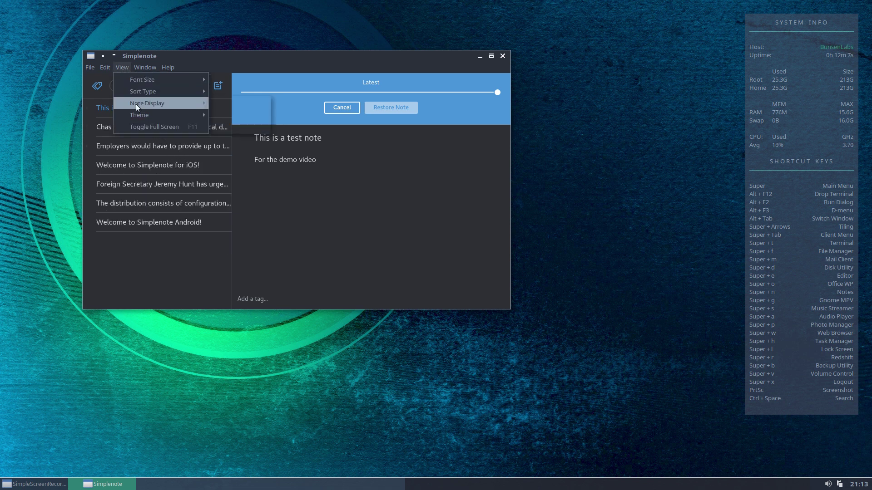
left_click(233, 126)
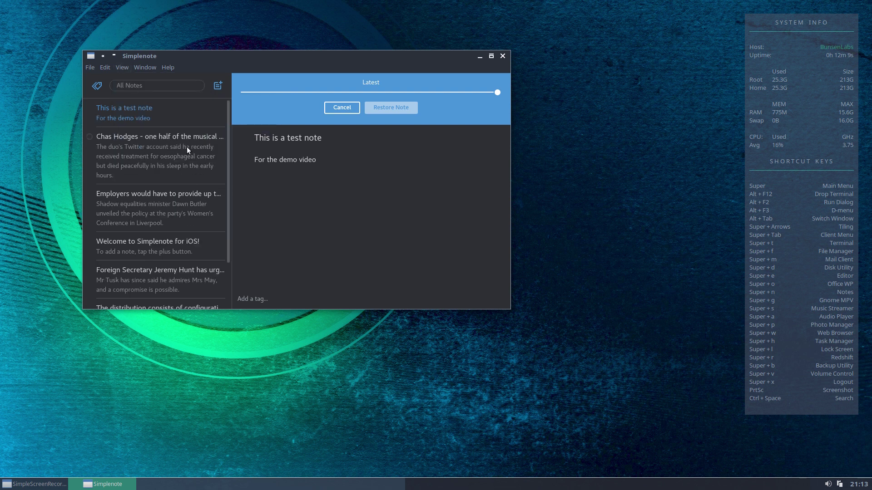
Step: Set the note list display back to Comfy
left_click(123, 66)
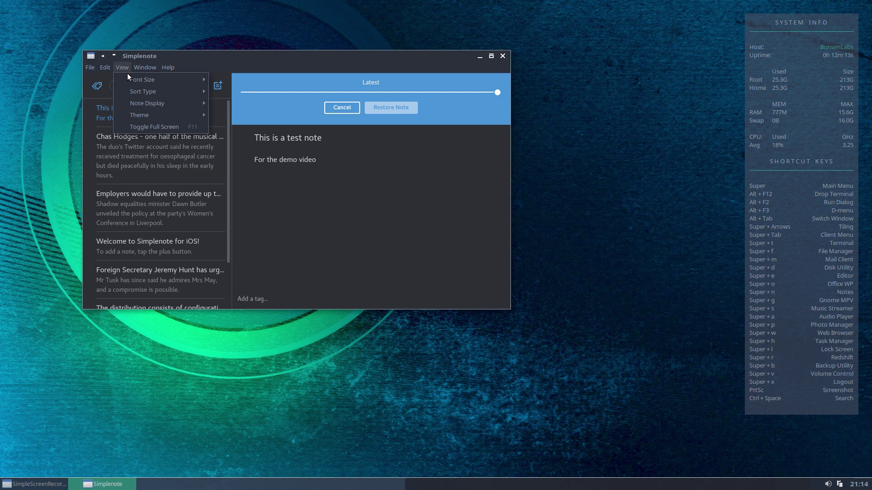
mouse_move(144, 114)
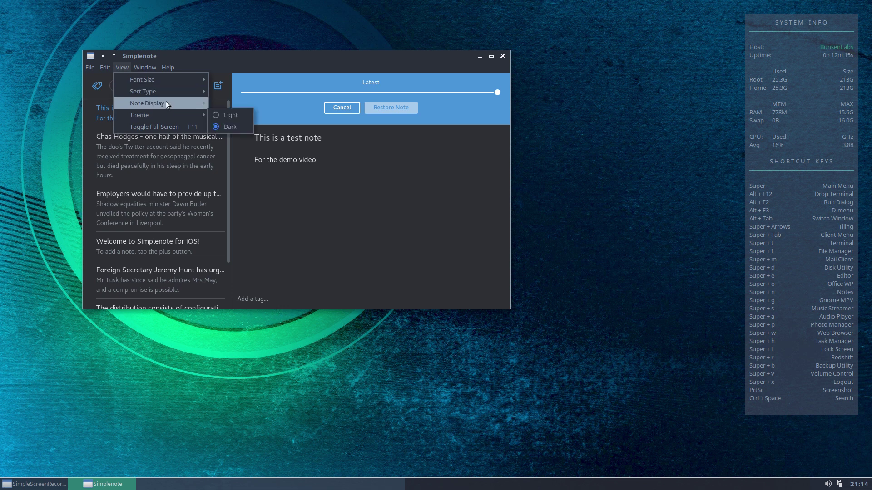
left_click(229, 102)
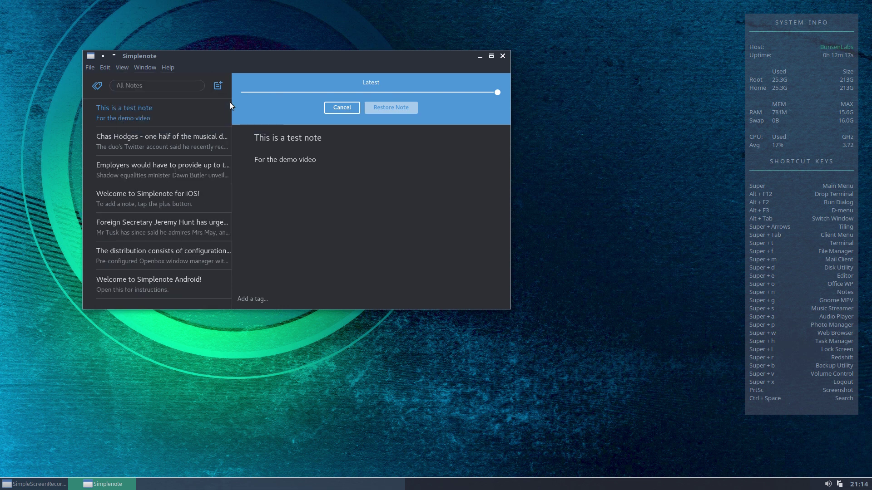
left_click(122, 66)
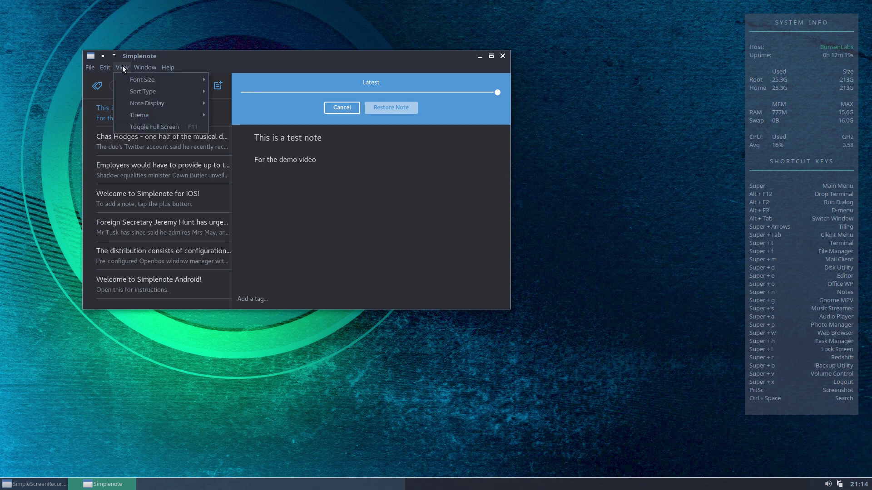
Step: Switch Simplenote to the Light theme and move the window down and right
mouse_move(146, 114)
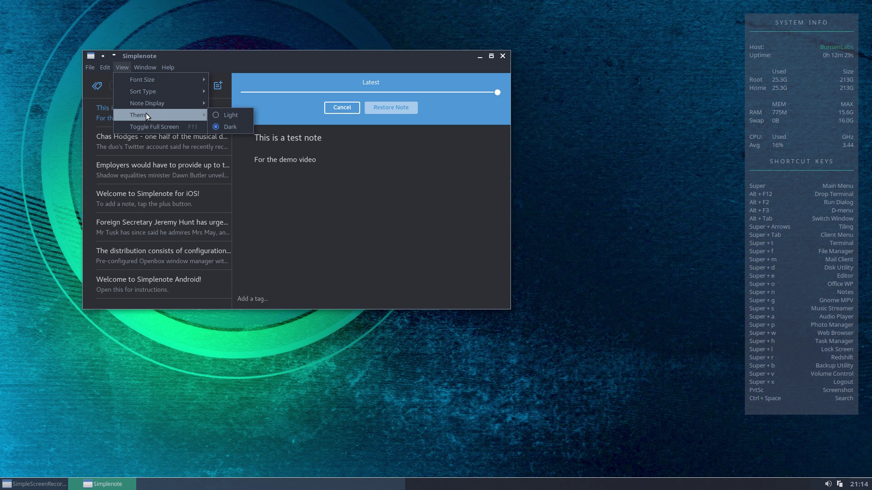
left_click(232, 115)
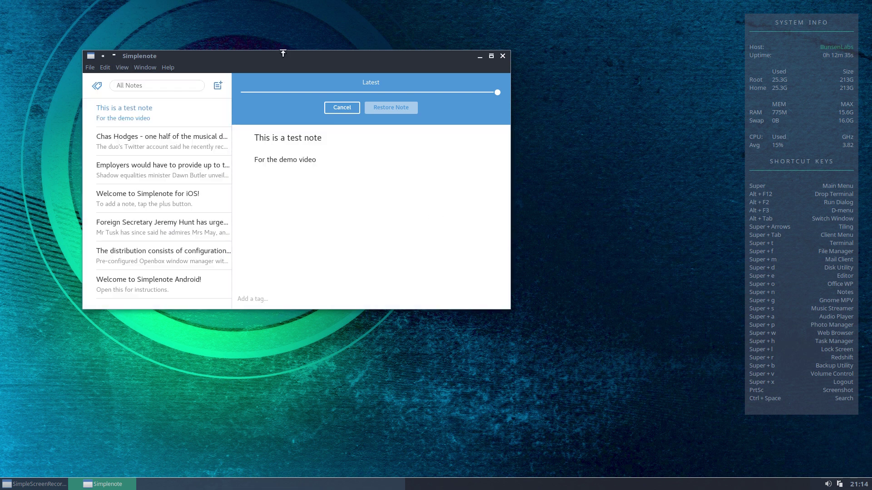
left_click_drag(279, 57, 354, 82)
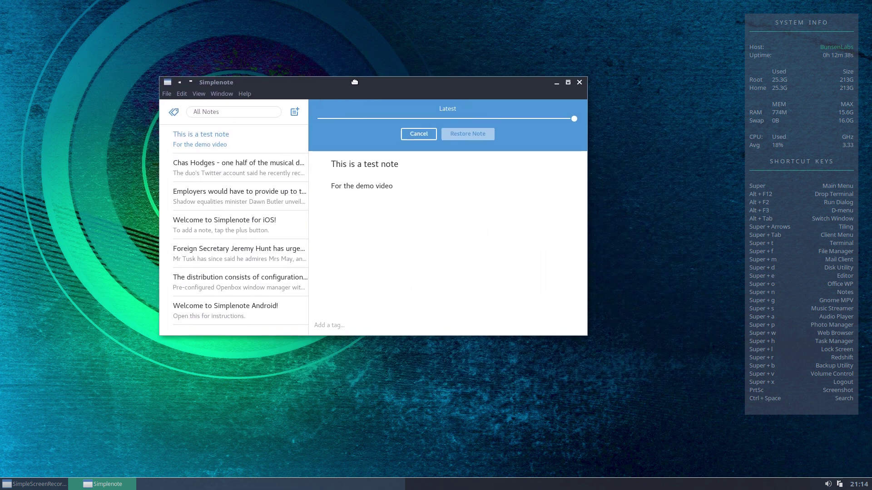
Step: Switch back to the Dark theme and move the window back up and left
left_click(198, 92)
mouse_move(210, 142)
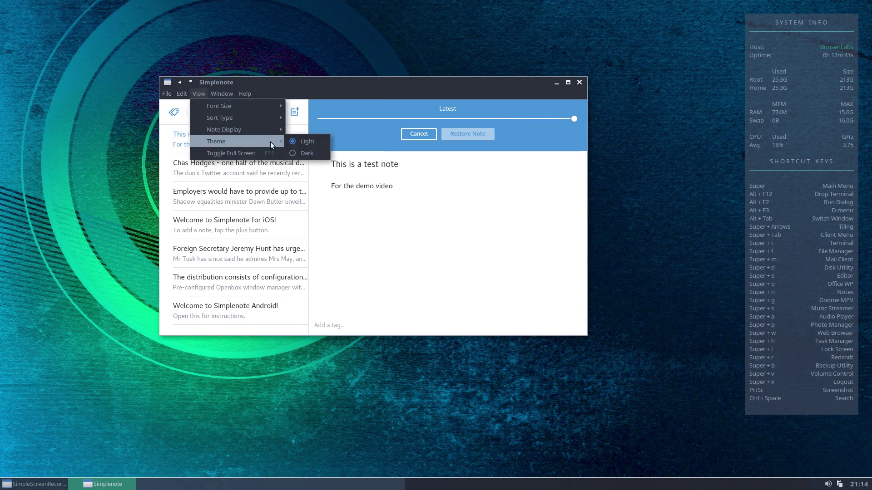
left_click(300, 154)
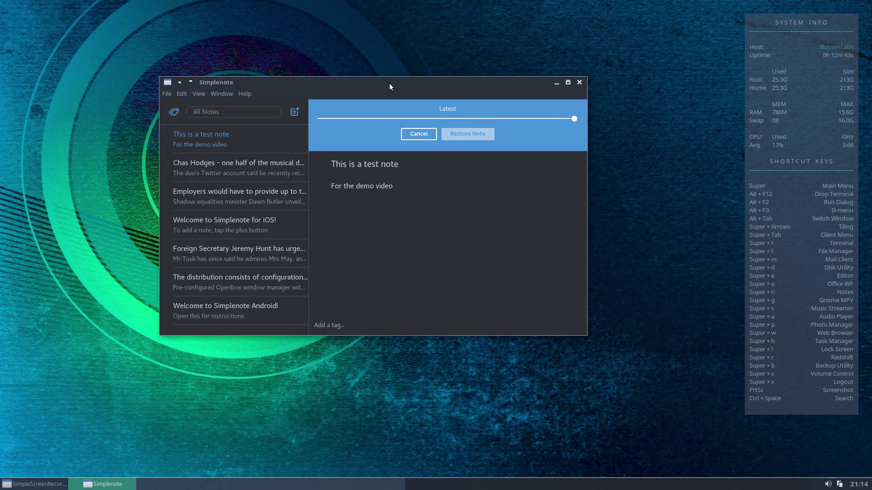
left_click_drag(389, 83, 367, 49)
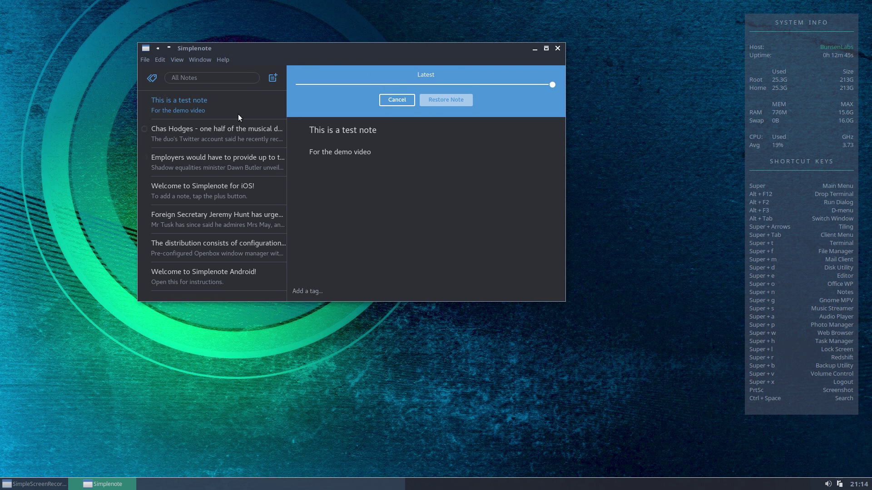
Step: Cancel the revision history and trash the 'This is a test note' note
left_click(228, 78)
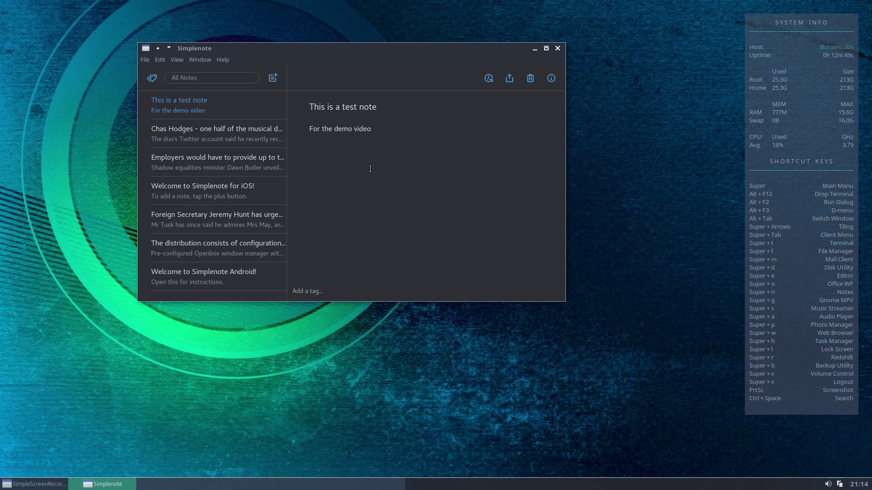
left_click(531, 79)
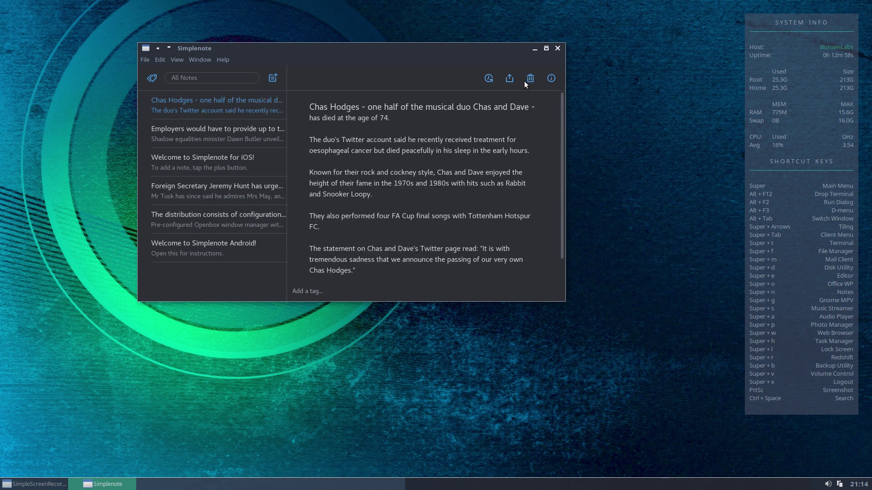
Step: Turn on Make public link in the Chas Hodges note's Share > Publish options
left_click(509, 81)
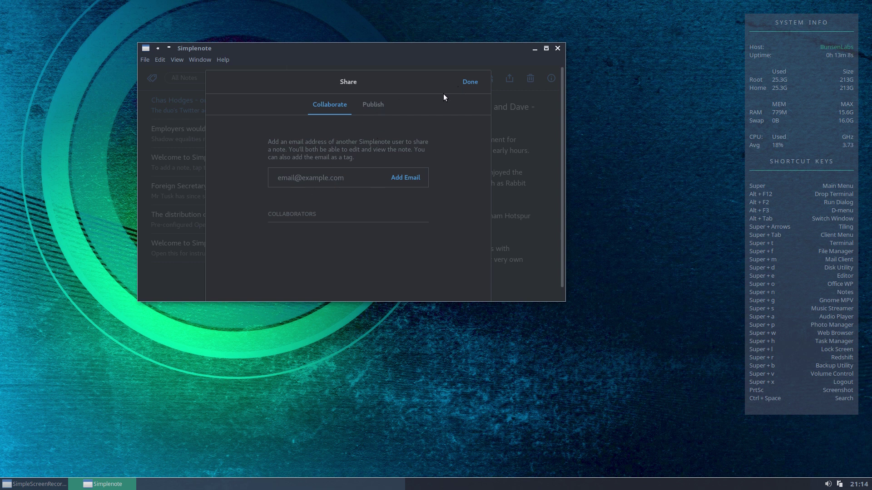
left_click(375, 106)
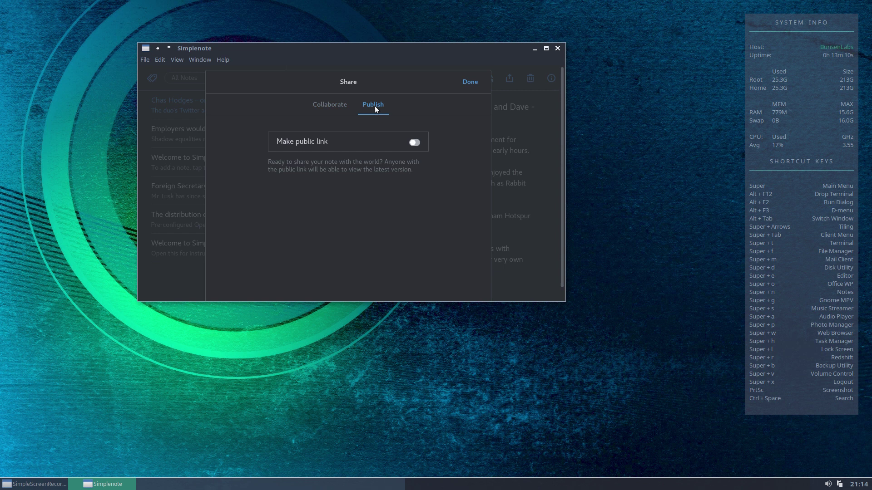
left_click(415, 142)
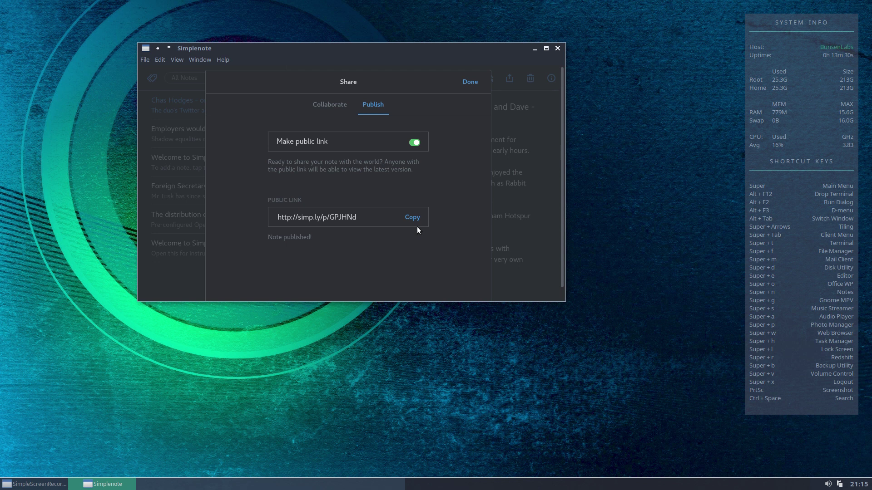
left_click(470, 82)
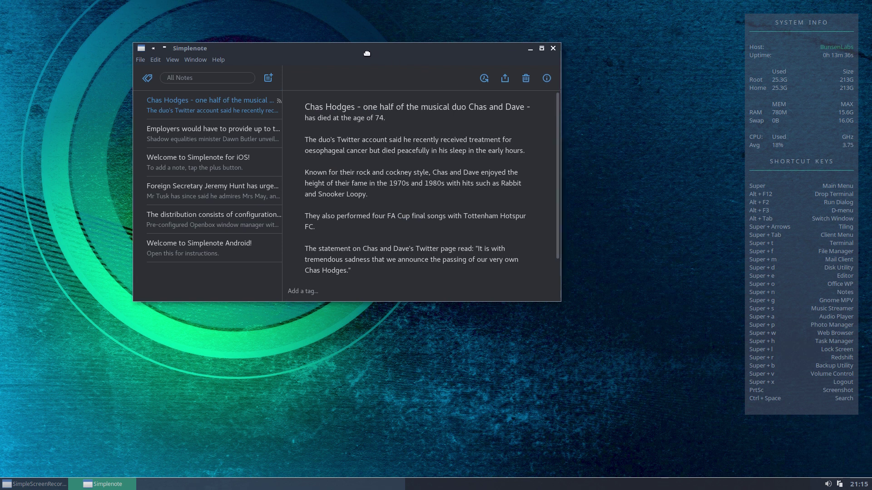
Step: Move the Simplenote window up and left, then close the app
left_click_drag(374, 53, 322, 32)
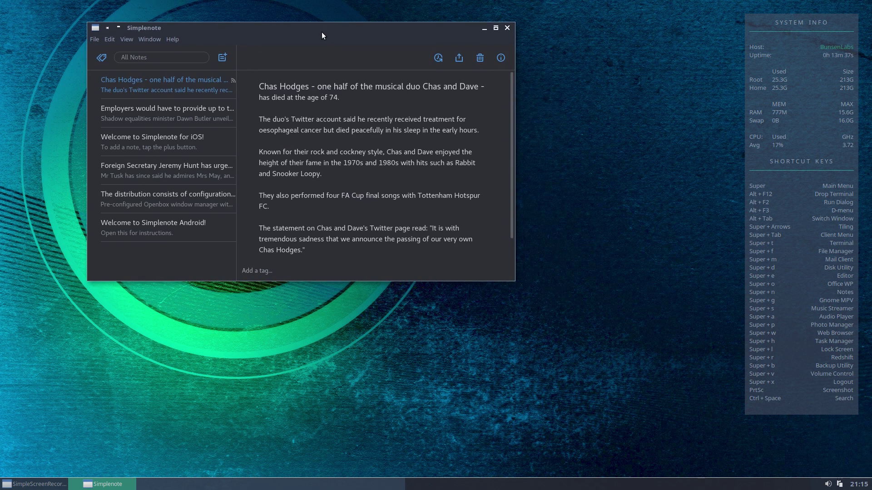
left_click(508, 28)
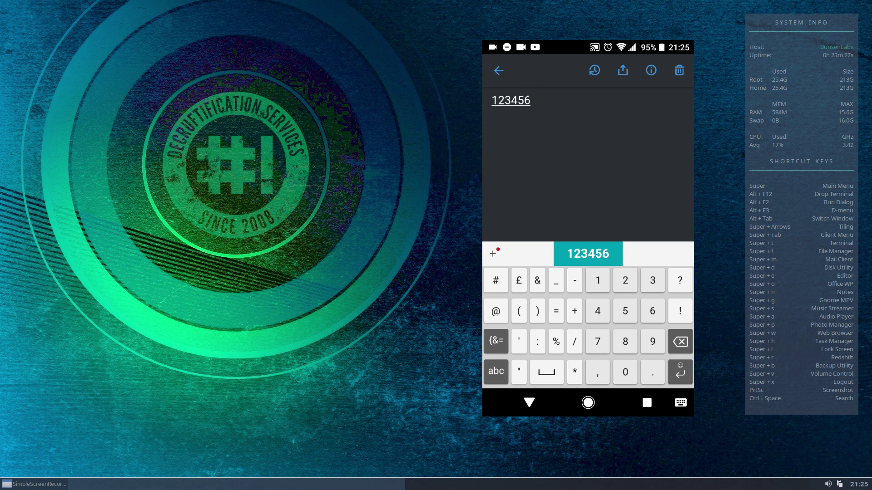
Step: Save the 123456 note to All Notes, swipe Simplenote from recents, and close the phone mirror
key("Escape")
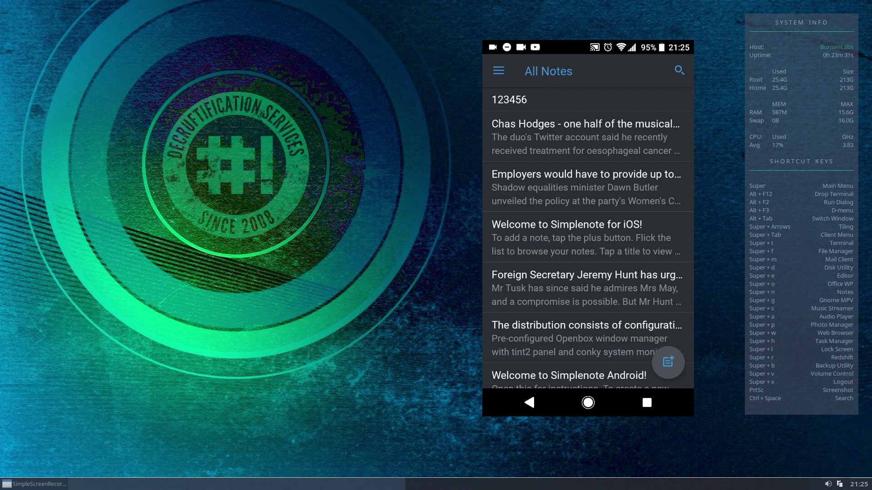
key("ctrl+s")
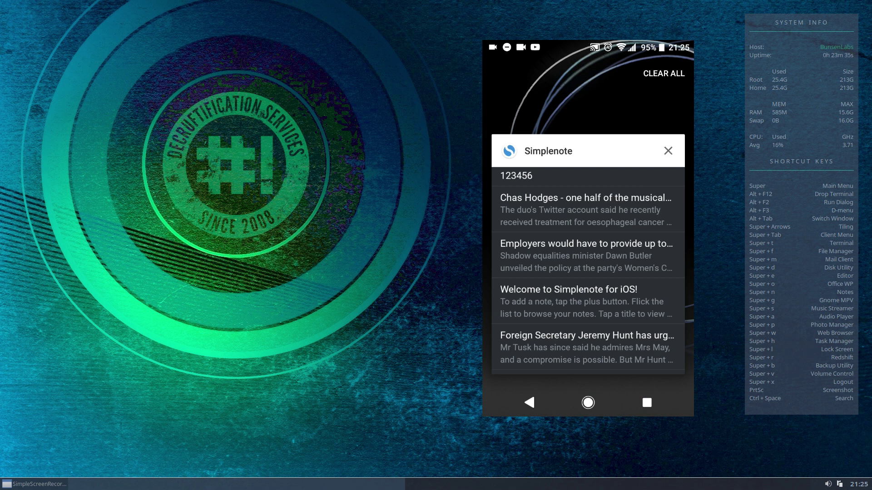
key("Delete")
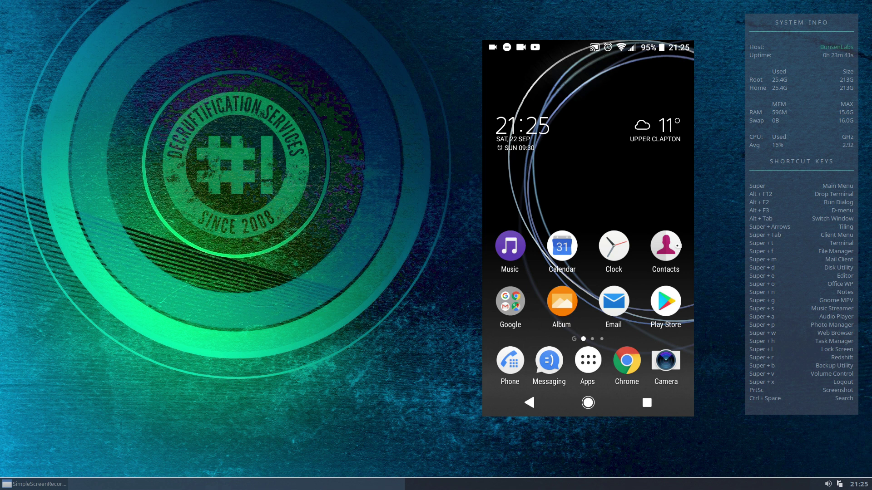
key("alt+F4")
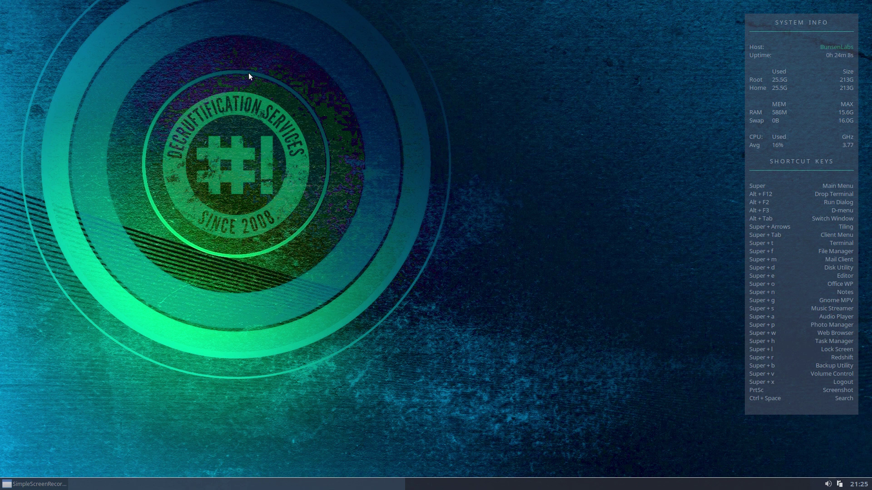
Step: Relaunch Simplenote via the desktop menu's Office > Notes and view the phone-synced '123456' note
right_click(356, 85)
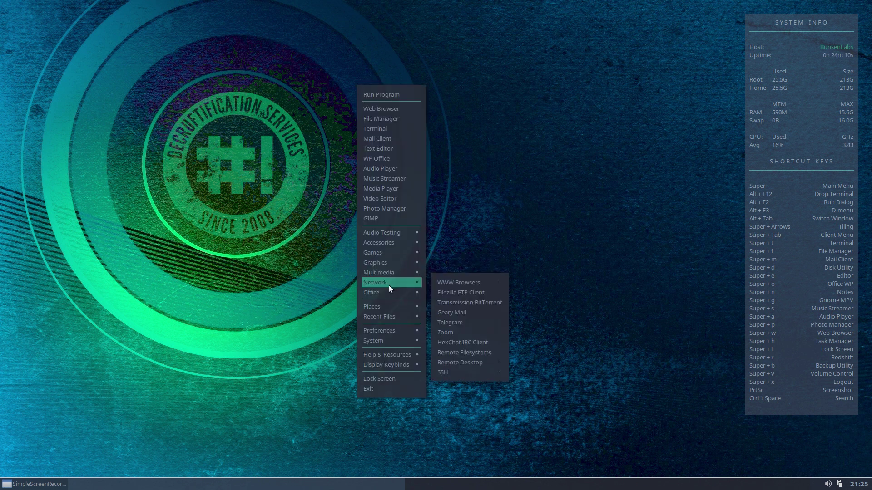
mouse_move(388, 292)
left_click(443, 322)
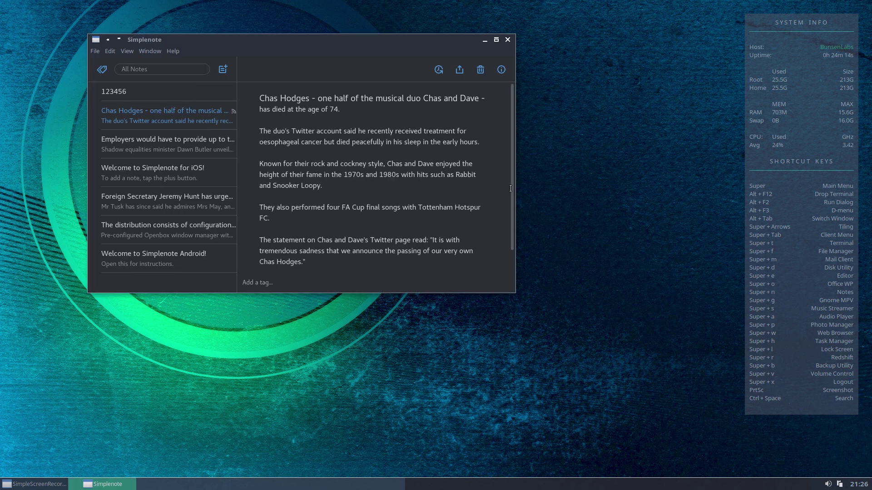
left_click(182, 90)
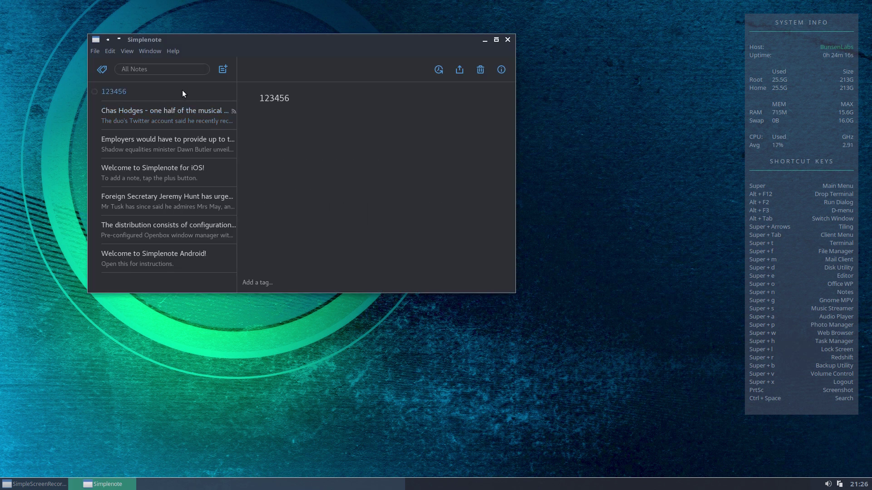